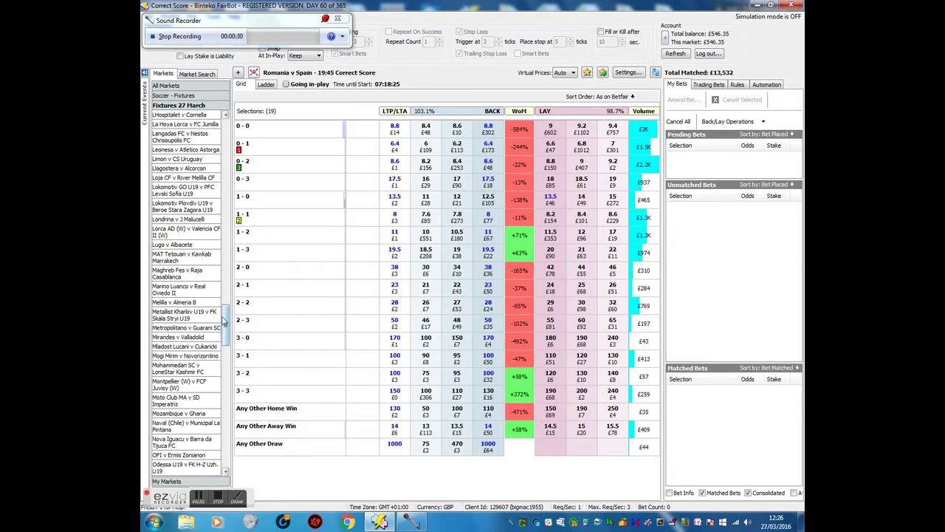
# Open the Romania v Spain fixture from the Fixtures list to show its markets.
pyautogui.moveTo(226, 324); pyautogui.dragTo(226, 376)
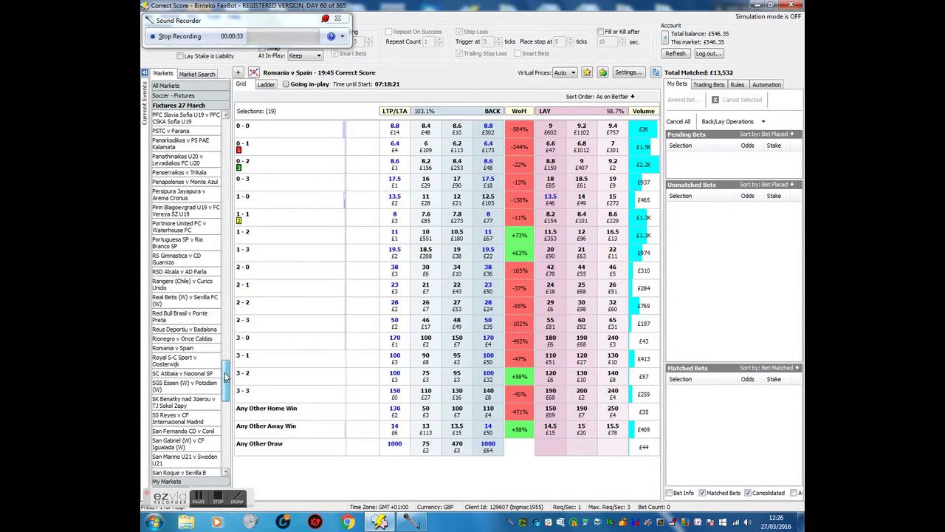
pyautogui.click(194, 348)
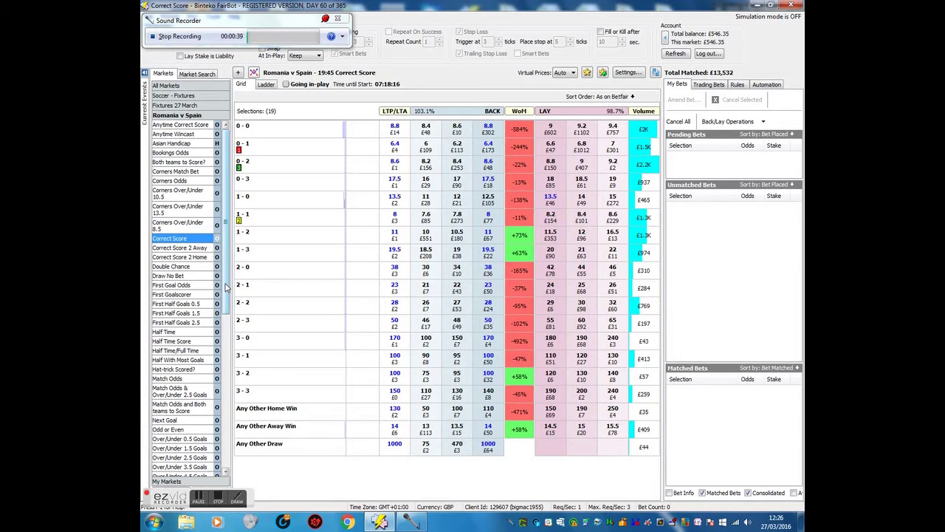
pyautogui.moveTo(225, 288); pyautogui.dragTo(225, 298)
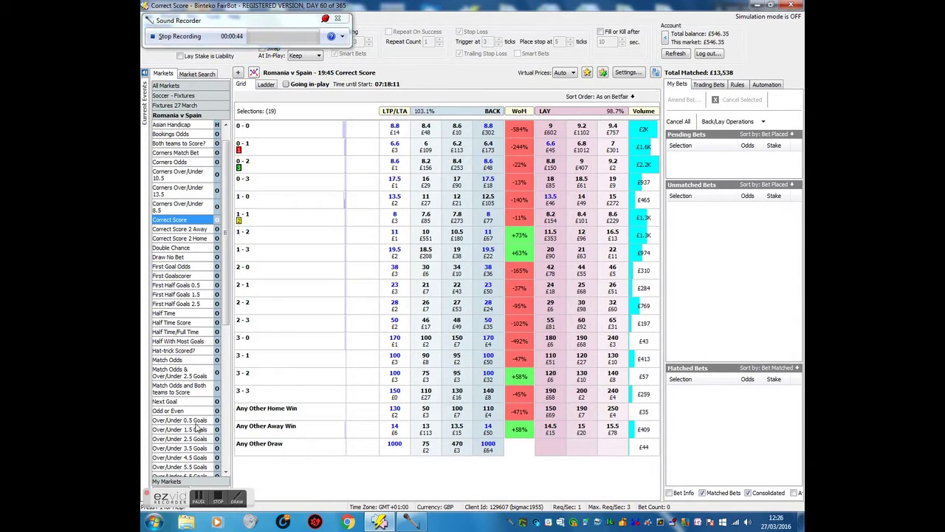
pyautogui.click(197, 423)
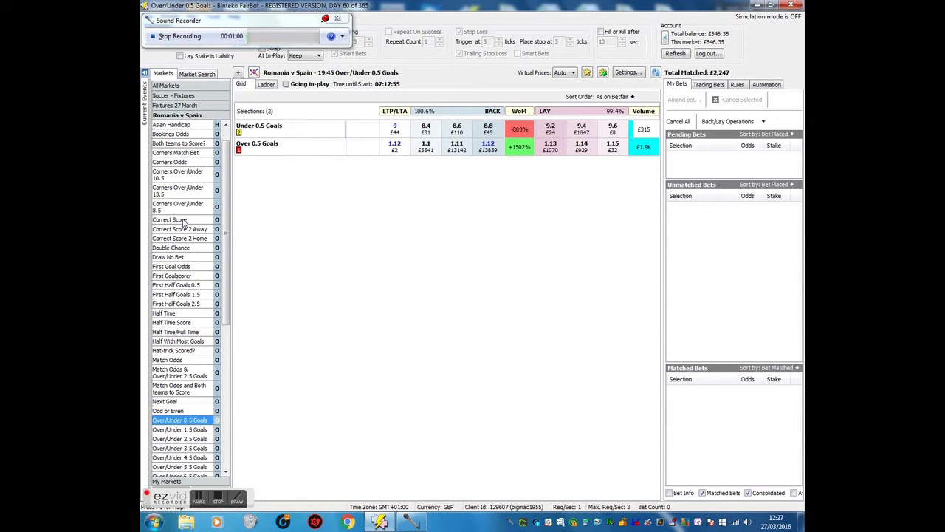
pyautogui.click(184, 221)
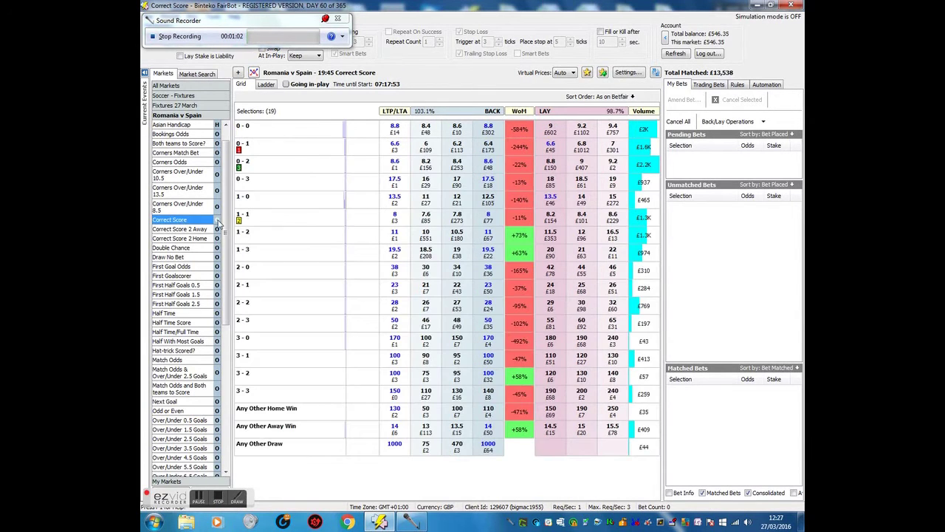
# Choose Dutching (Back) from the Back/Lay Operations dropdown on the Correct Score market.
pyautogui.click(762, 122)
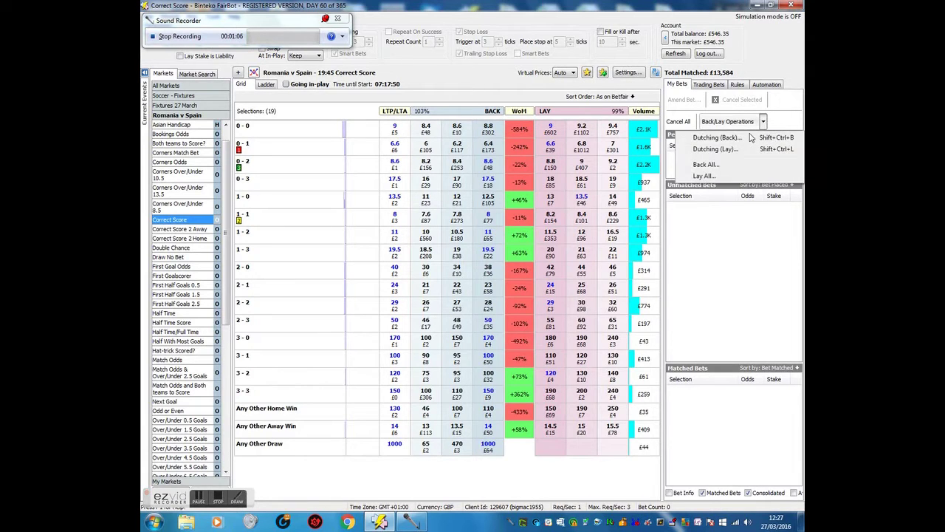
pyautogui.click(746, 139)
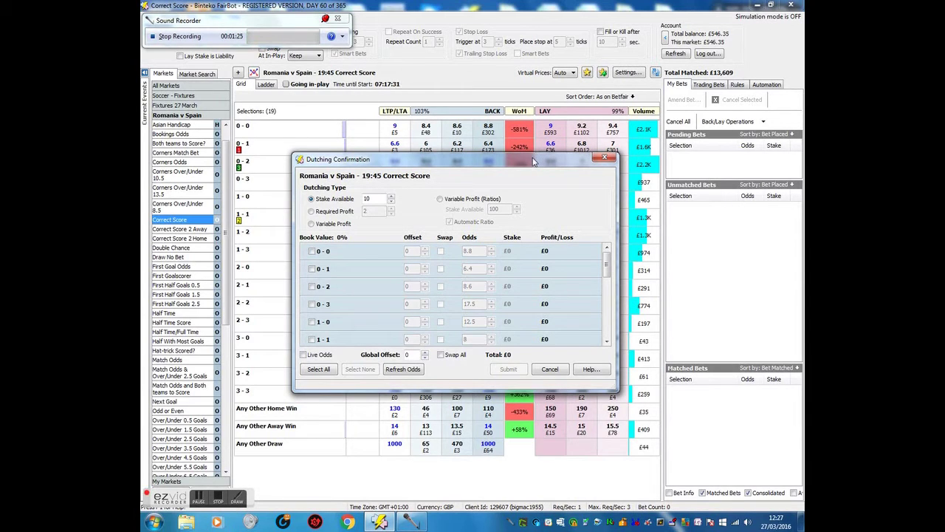
# Tick the 0-1, 1-0, 1-1 and 2-1 scorelines in the dutch.
pyautogui.click(311, 269)
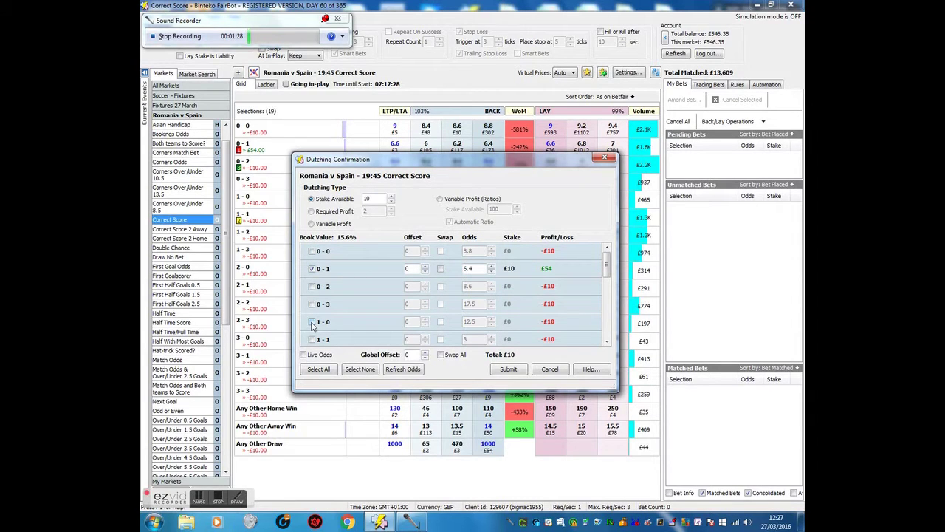
pyautogui.click(312, 322)
pyautogui.click(311, 340)
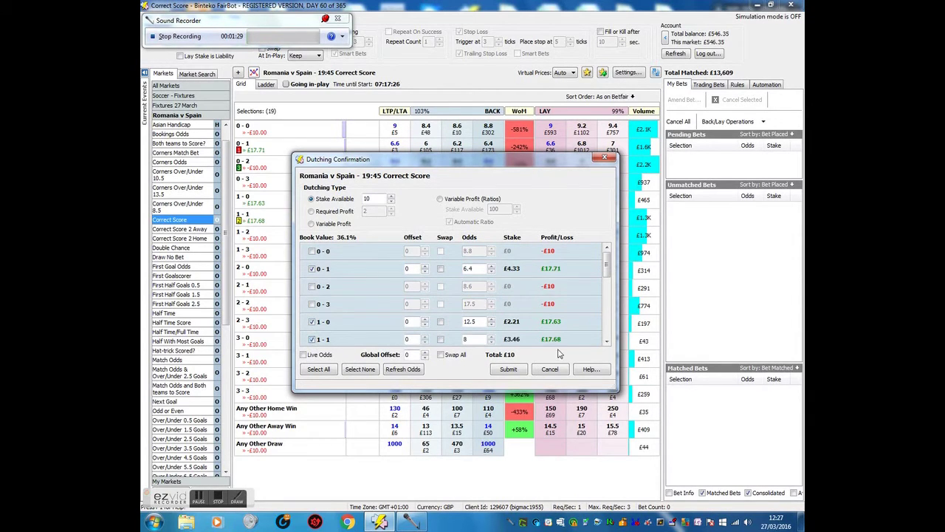
pyautogui.click(606, 342)
pyautogui.click(607, 342)
pyautogui.click(606, 341)
pyautogui.click(606, 342)
pyautogui.click(606, 342)
pyautogui.click(606, 343)
pyautogui.click(311, 329)
# Tick the 2-2, 2-3, 3-2 and 3-3 scorelines further down the list.
pyautogui.click(607, 342)
pyautogui.click(606, 342)
pyautogui.click(606, 342)
pyautogui.click(311, 294)
pyautogui.click(312, 312)
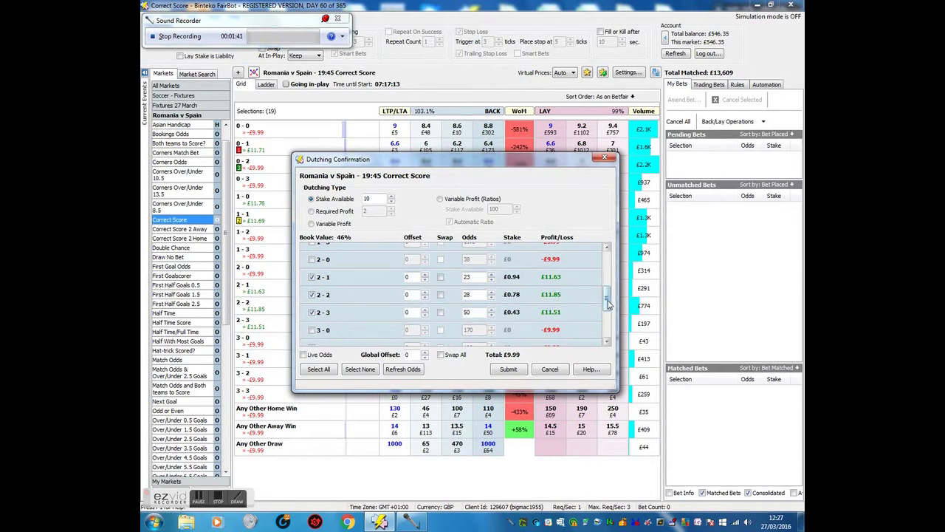
pyautogui.scroll(-2, 602, 303)
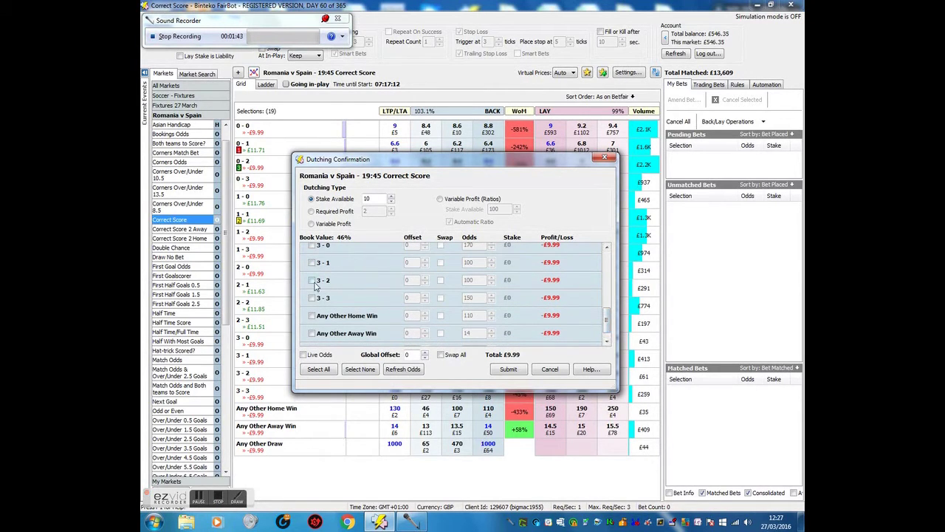
pyautogui.click(313, 280)
pyautogui.click(312, 298)
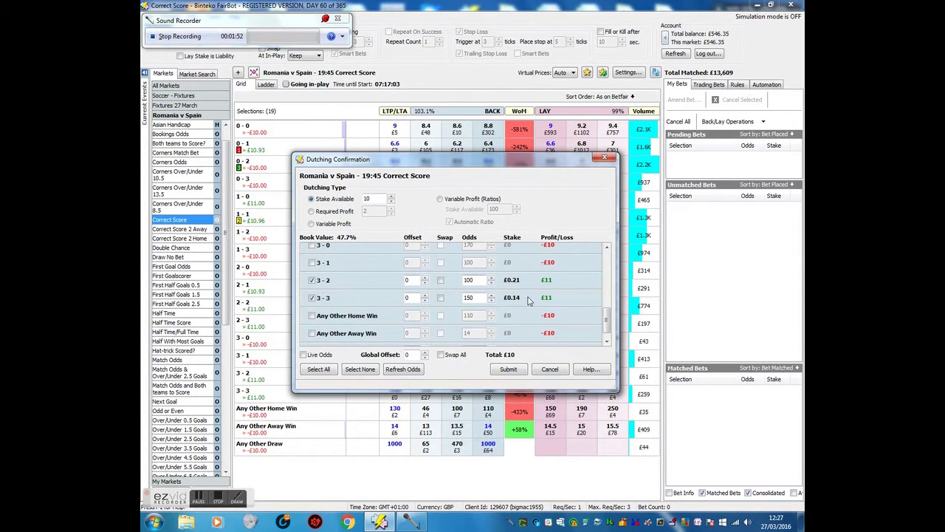
pyautogui.moveTo(606, 321); pyautogui.dragTo(605, 287)
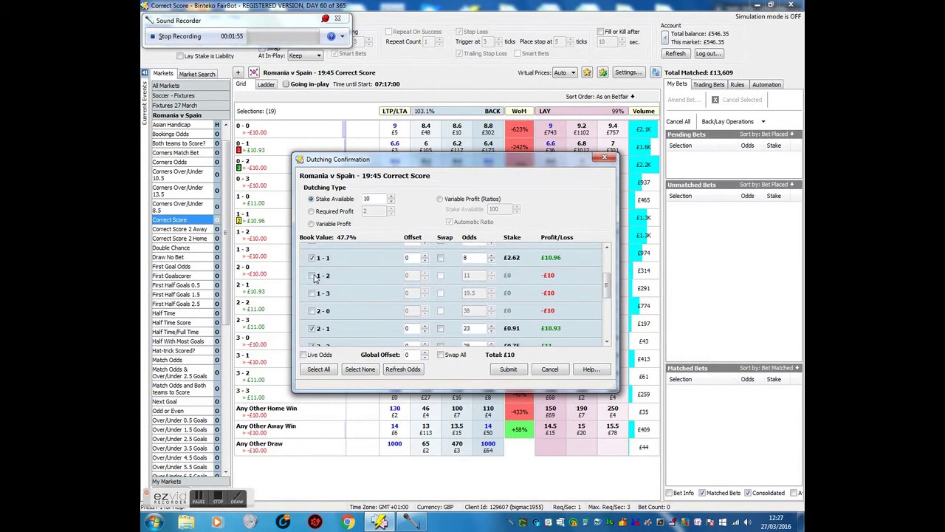
# Tick 1-2, then 0-0 at the top of the list, widening the £10 dutch.
pyautogui.click(311, 275)
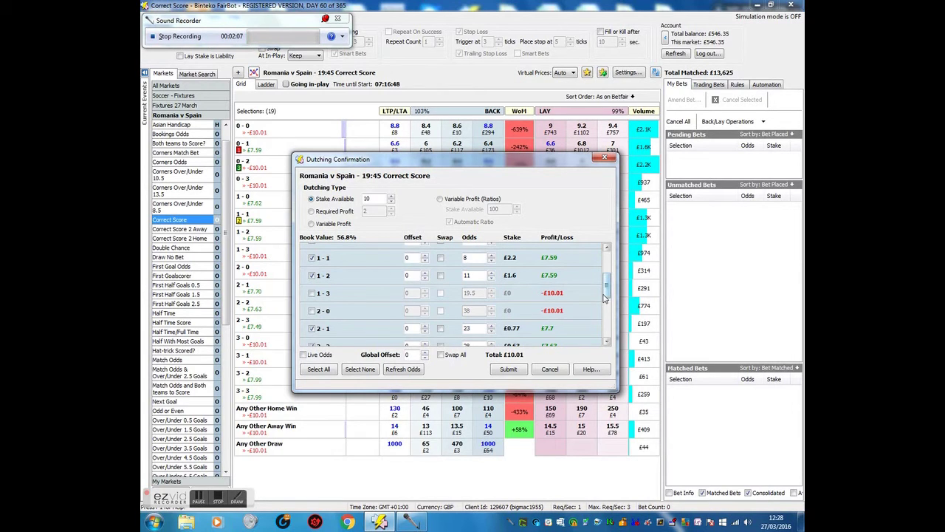
pyautogui.moveTo(609, 294); pyautogui.dragTo(606, 271)
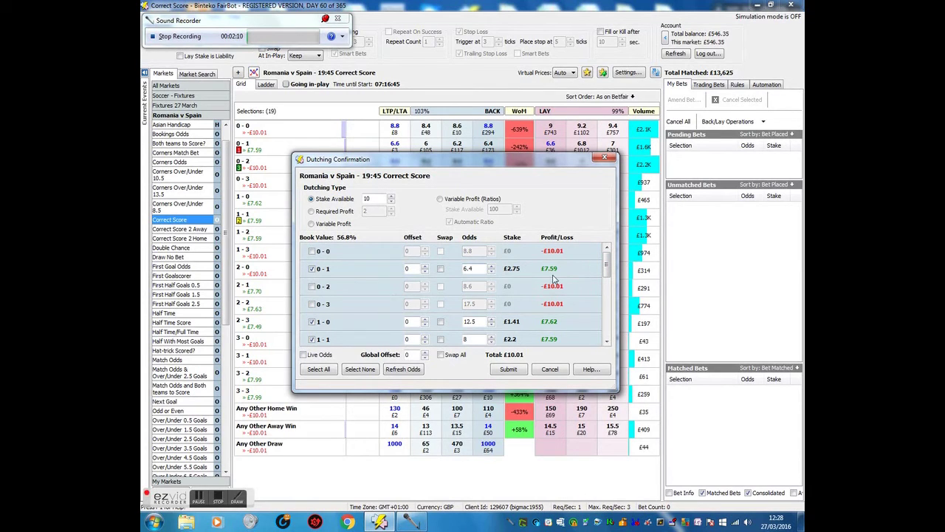
pyautogui.click(312, 251)
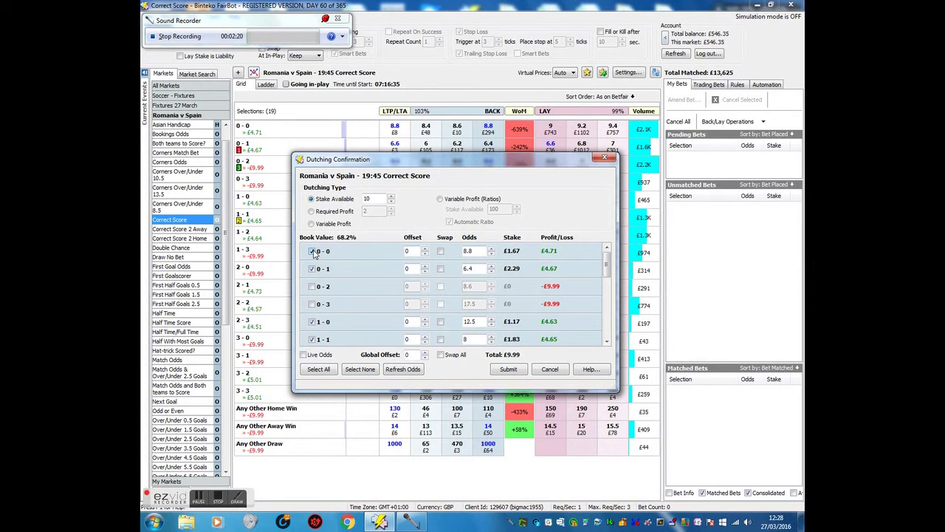
# Untick 0-0 and submit and confirm the £10 dutch on the nine scorelines.
pyautogui.click(312, 251)
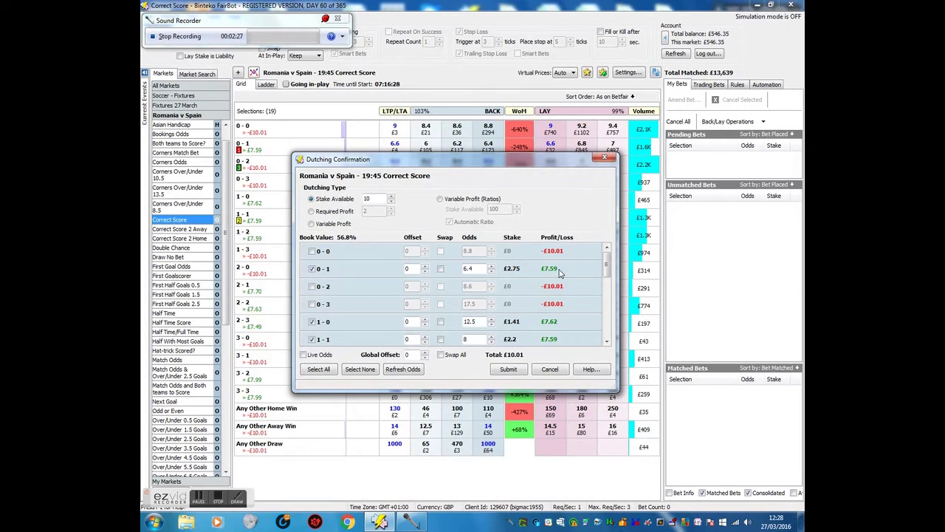
pyautogui.click(500, 371)
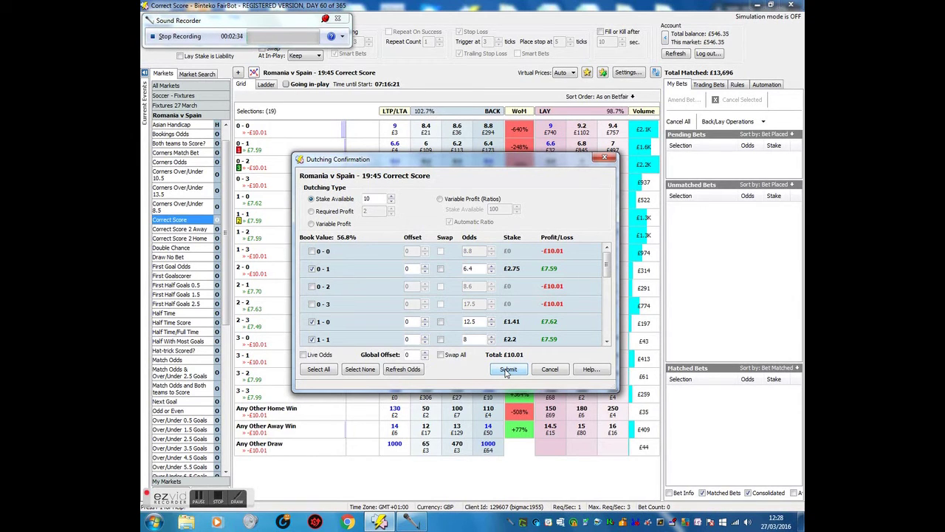
pyautogui.click(506, 373)
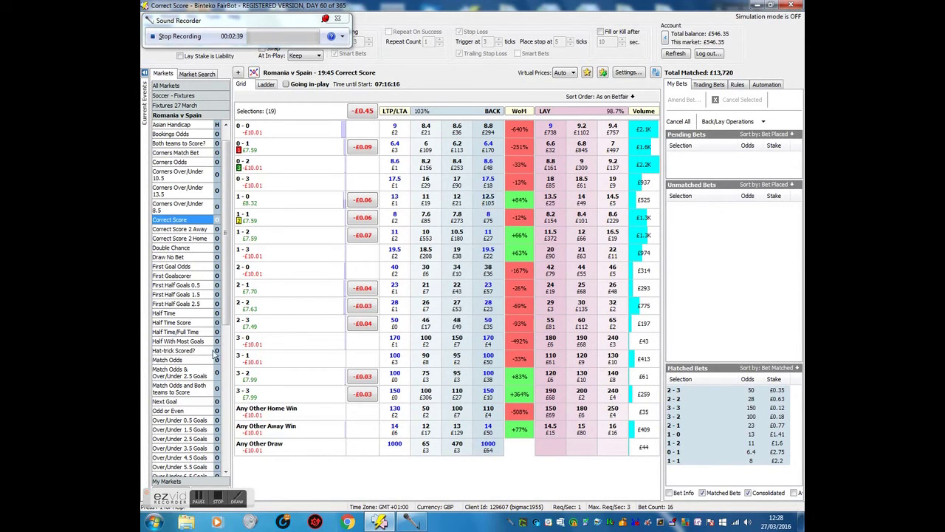
# Select the Over/Under 0.5 Goals market and lay Over 0.5 Goals for £10 at 1.13.
pyautogui.click(190, 285)
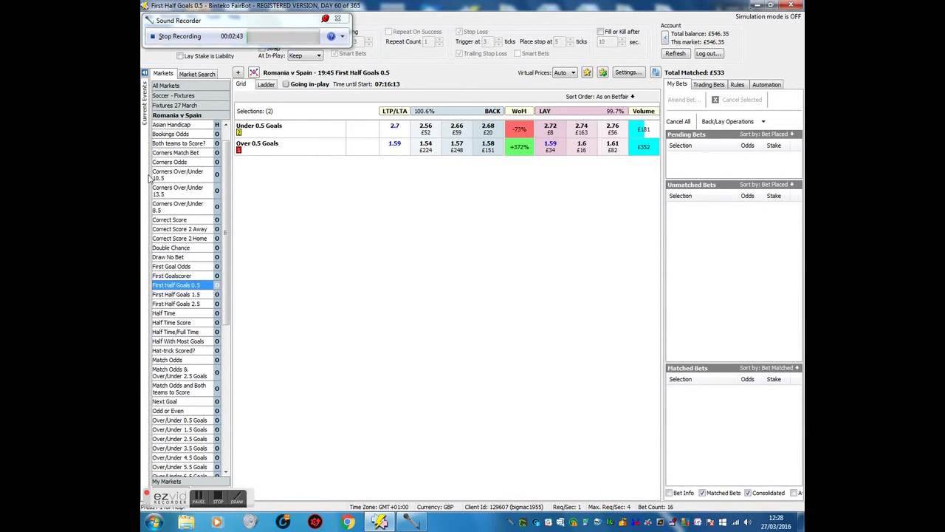
pyautogui.scroll(-6, 227, 297)
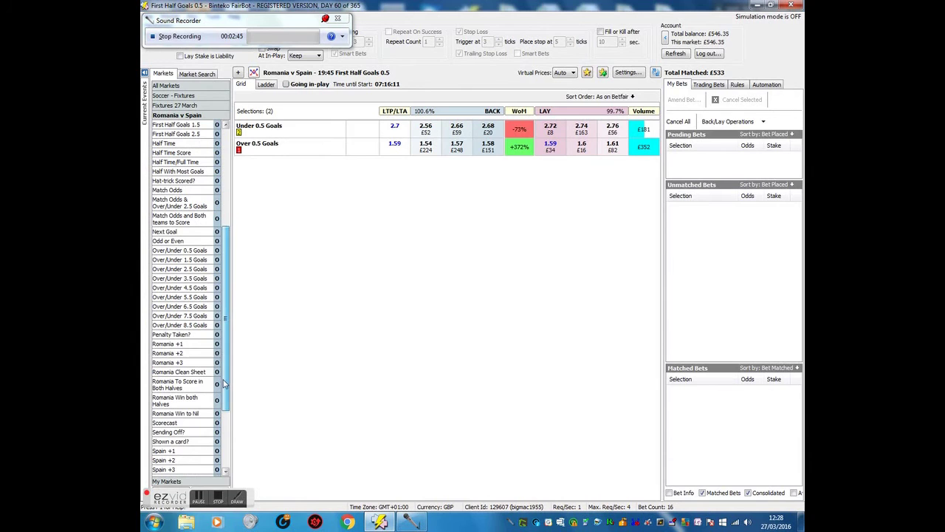
pyautogui.click(186, 254)
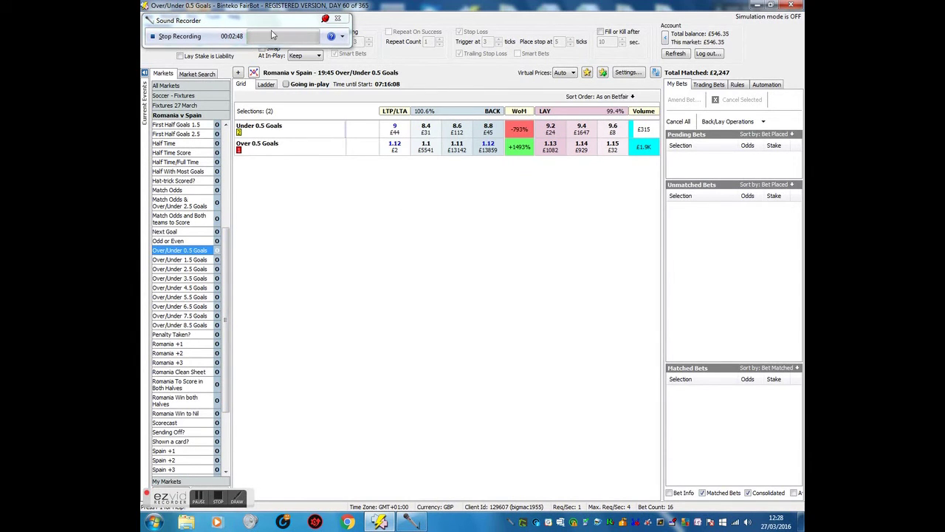
pyautogui.moveTo(269, 27); pyautogui.dragTo(420, 32)
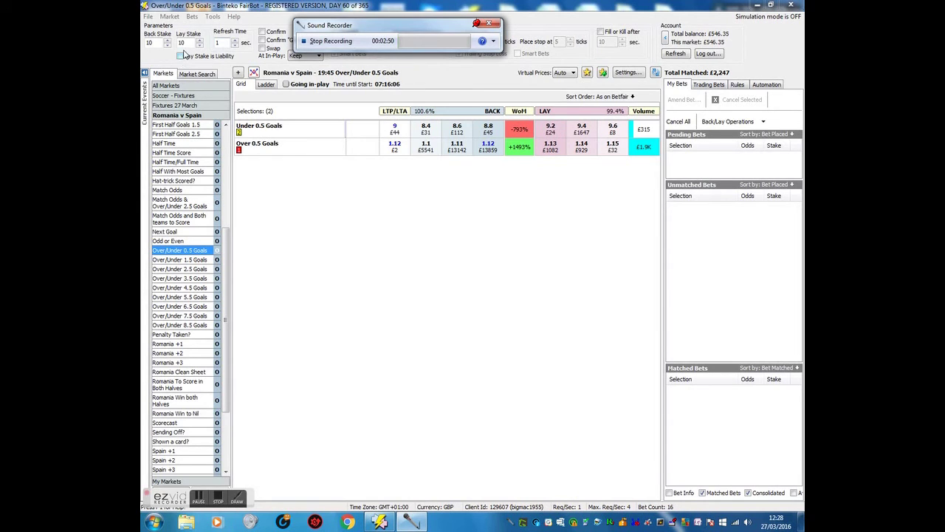
pyautogui.click(545, 149)
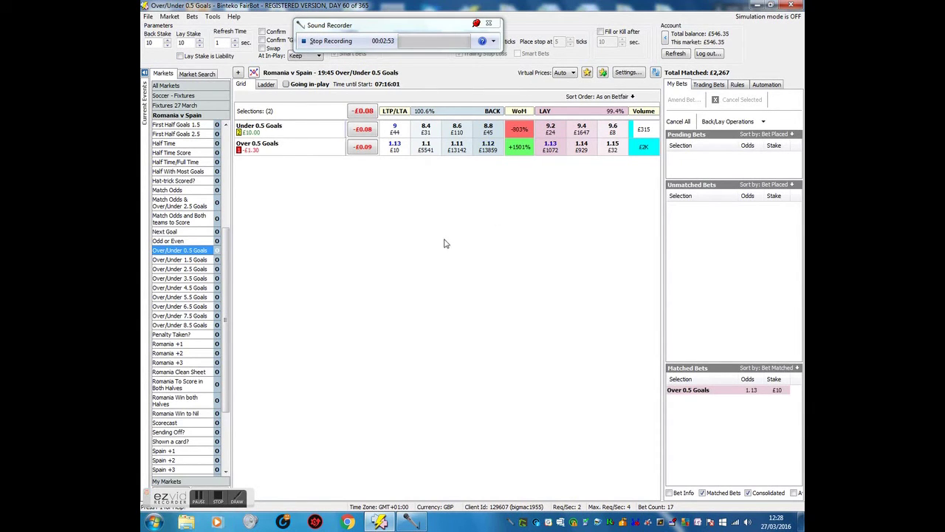